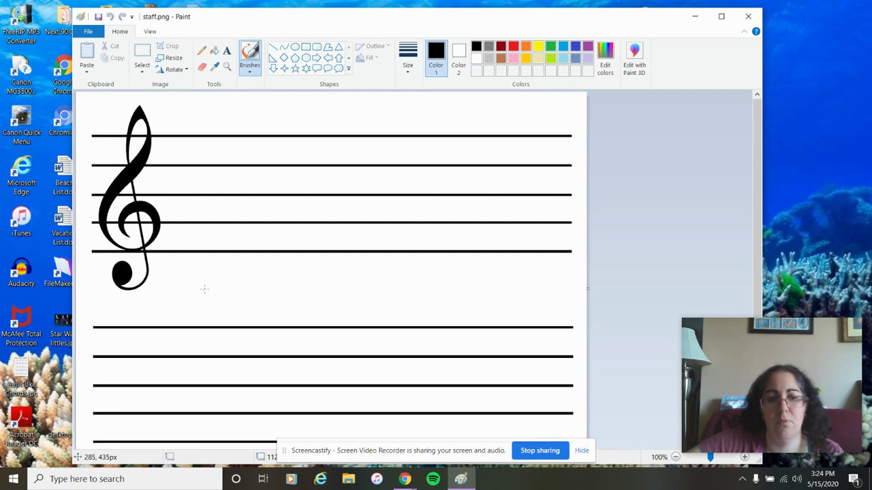
Hand-draw two more black treble clefs on the upper staff after the printed clef.
mouse_move(203, 293)
left_mouse_down()
mouse_move(215, 292)
mouse_move(229, 239)
mouse_move(225, 143)
mouse_move(229, 116)
mouse_move(240, 109)
mouse_move(238, 161)
mouse_move(199, 233)
mouse_move(217, 250)
mouse_move(246, 245)
mouse_move(252, 203)
mouse_move(237, 198)
mouse_move(220, 217)
left_mouse_up()
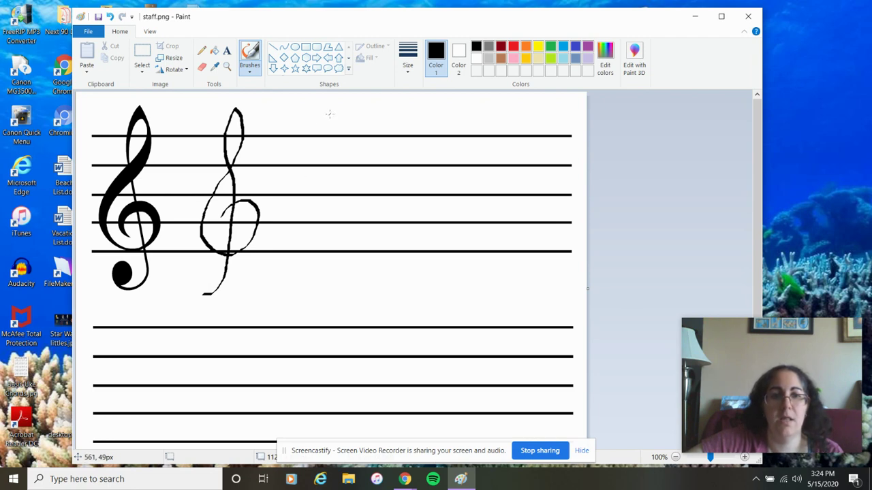
mouse_move(330, 113)
left_mouse_down()
mouse_move(326, 283)
mouse_move(310, 289)
mouse_move(297, 275)
left_mouse_up()
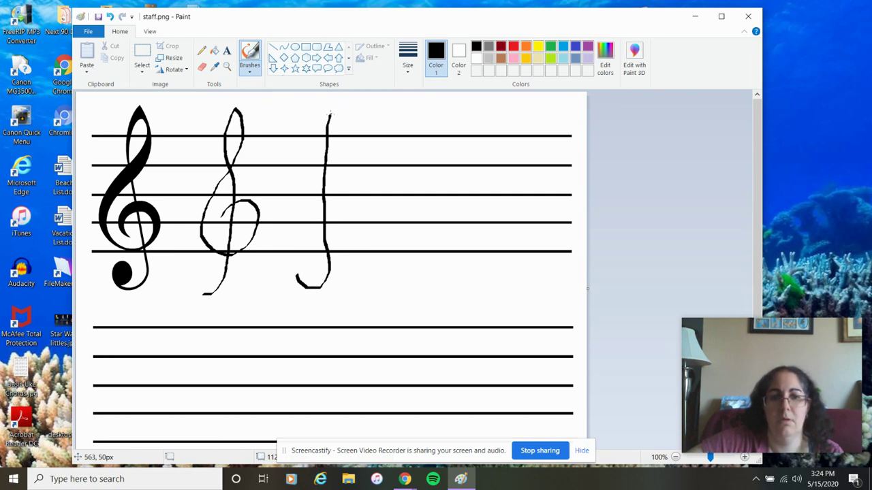
left_click_drag(331, 114, 350, 154)
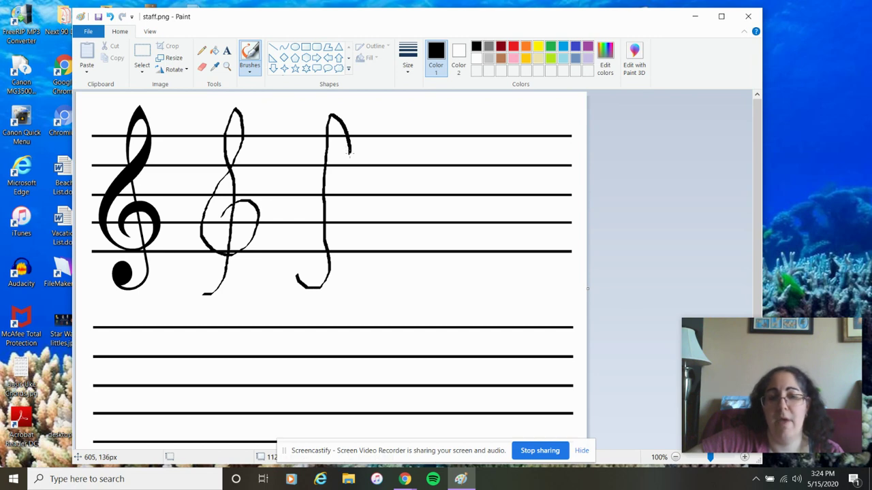
mouse_move(350, 155)
left_mouse_down()
mouse_move(317, 191)
mouse_move(298, 233)
mouse_move(314, 252)
mouse_move(339, 244)
mouse_move(341, 211)
mouse_move(318, 203)
mouse_move(312, 214)
left_mouse_up()
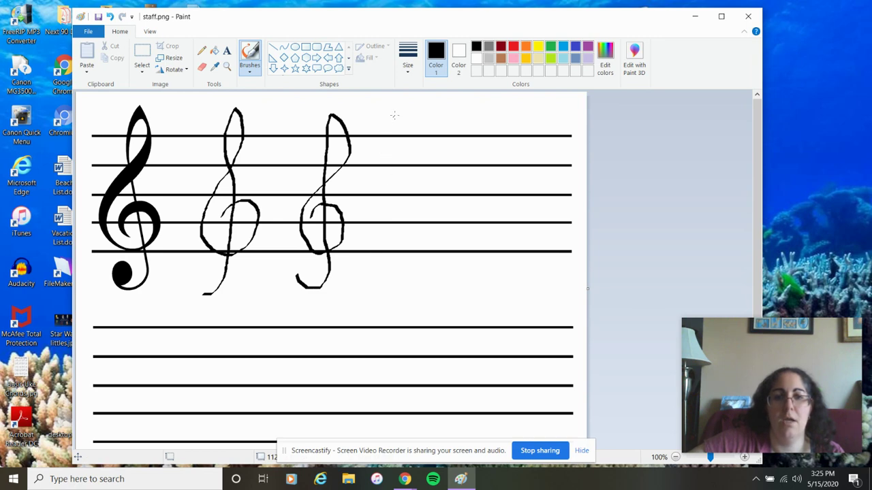
Draw the fourth clef, then undo a bad stroke and redraw the fifth clef; scroll down.
mouse_move(401, 113)
left_mouse_down()
mouse_move(409, 293)
mouse_move(387, 298)
mouse_move(376, 275)
left_mouse_up()
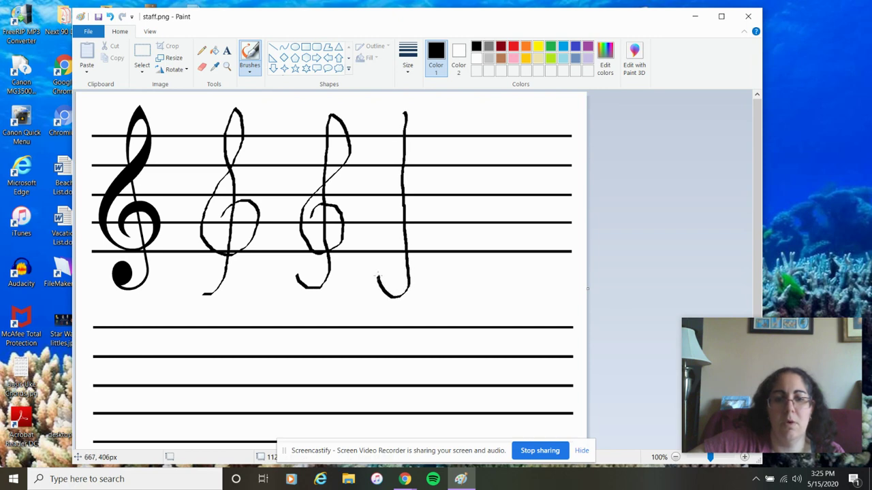
mouse_move(401, 113)
left_mouse_down()
mouse_move(417, 128)
mouse_move(416, 152)
mouse_move(376, 235)
mouse_move(386, 246)
mouse_move(416, 249)
mouse_move(427, 222)
mouse_move(417, 206)
mouse_move(405, 197)
mouse_move(391, 215)
left_mouse_up()
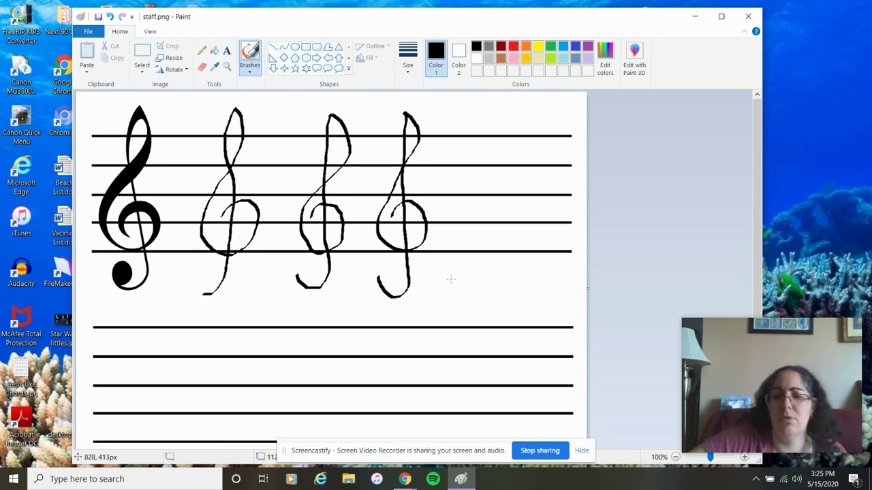
mouse_move(455, 279)
left_mouse_down()
mouse_move(477, 269)
mouse_move(492, 107)
left_mouse_up()
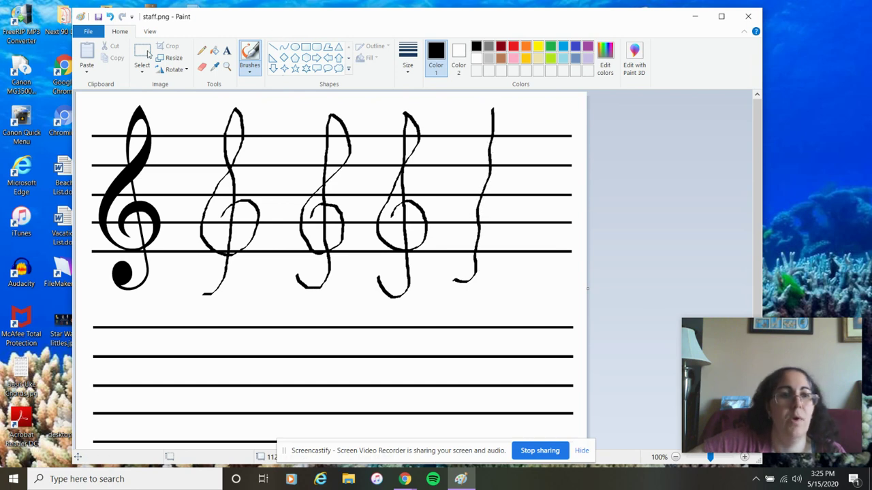
left_click(109, 16)
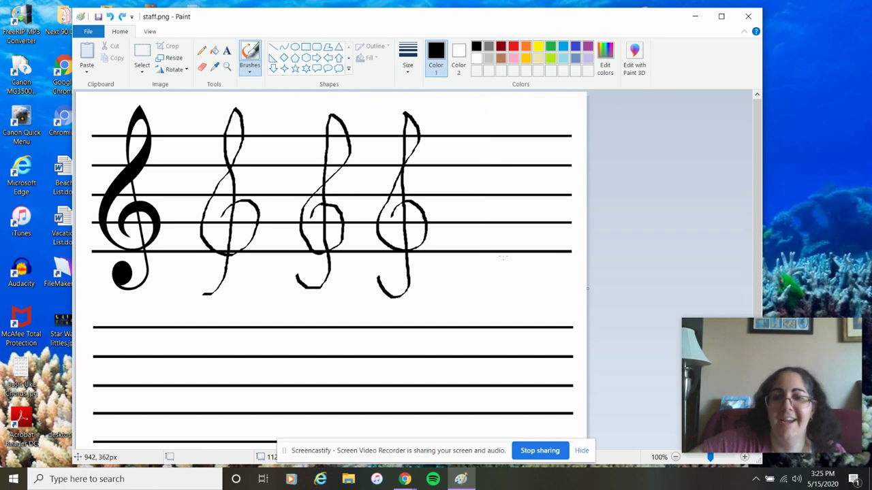
mouse_move(475, 286)
left_mouse_down()
mouse_move(485, 287)
mouse_move(495, 248)
mouse_move(483, 170)
mouse_move(495, 105)
left_mouse_up()
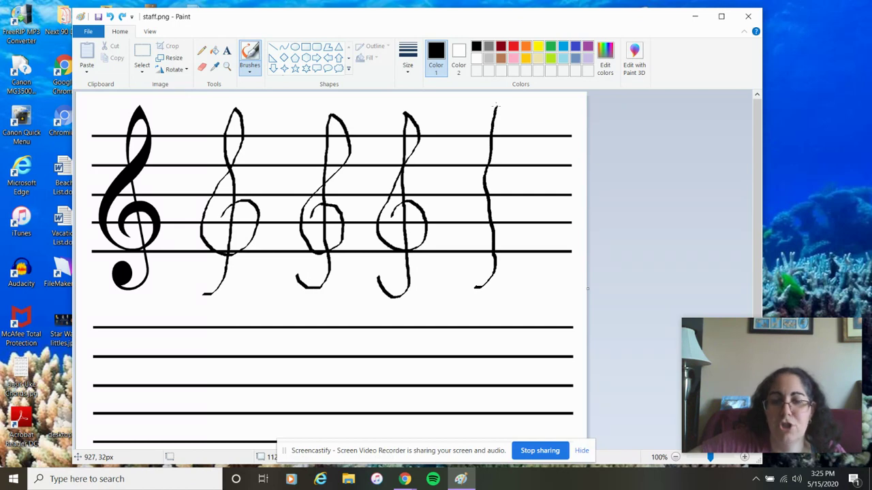
mouse_move(495, 107)
left_mouse_down()
mouse_move(508, 136)
mouse_move(452, 214)
mouse_move(474, 243)
mouse_move(508, 244)
mouse_move(525, 217)
mouse_move(498, 199)
mouse_move(478, 223)
left_mouse_up()
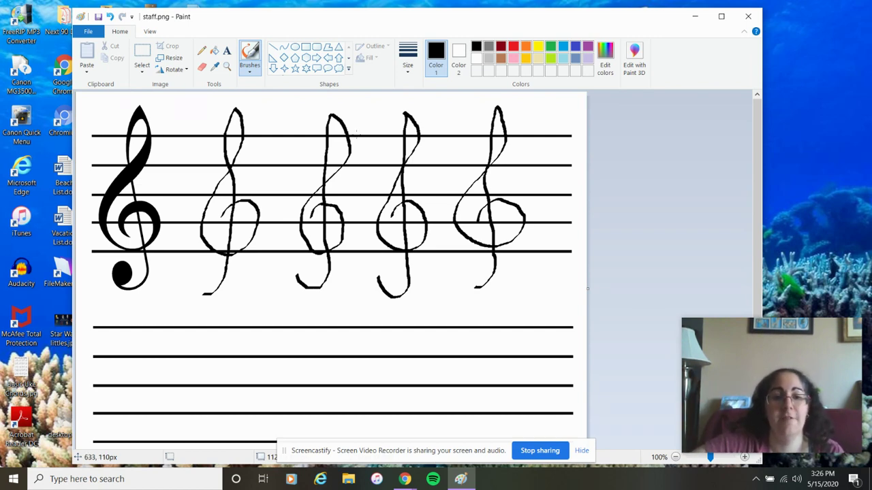
scroll(165, 264, "down", 1)
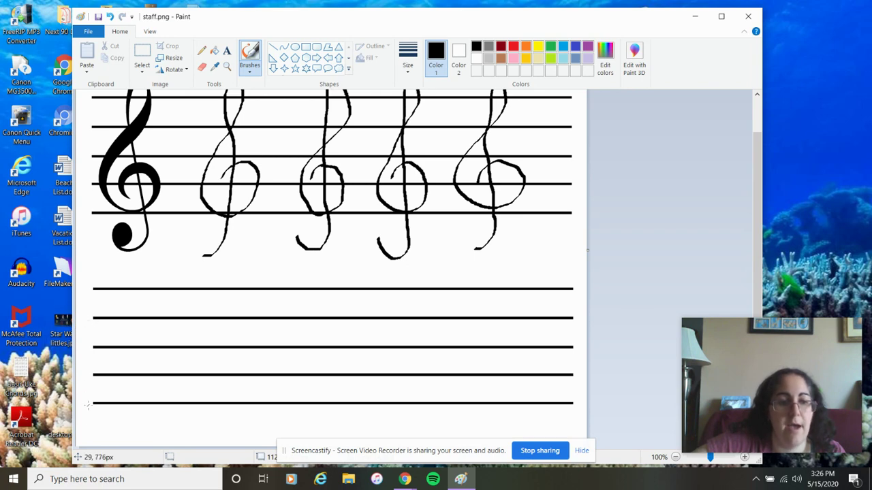
Brush a treble clef at the left of the lower staff, undoing and redrawing it once.
mouse_move(107, 421)
left_mouse_down()
mouse_move(118, 288)
mouse_move(136, 284)
mouse_move(108, 339)
left_mouse_up()
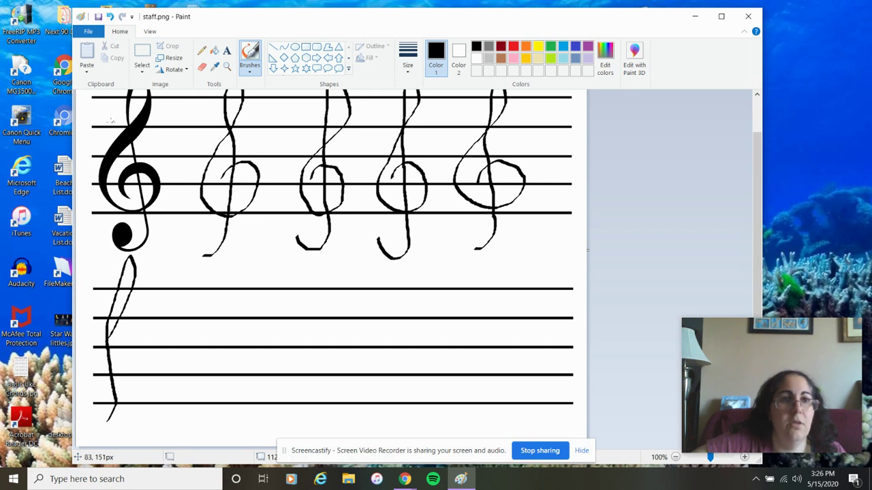
left_click(110, 16)
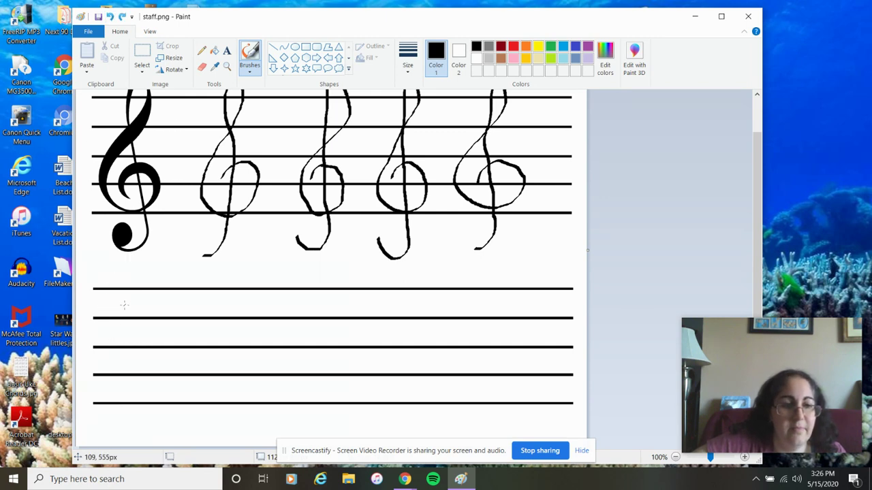
mouse_move(109, 421)
left_mouse_down()
mouse_move(123, 261)
mouse_move(132, 291)
mouse_move(102, 350)
mouse_move(102, 388)
mouse_move(134, 389)
mouse_move(144, 358)
mouse_move(127, 346)
mouse_move(107, 372)
left_mouse_up()
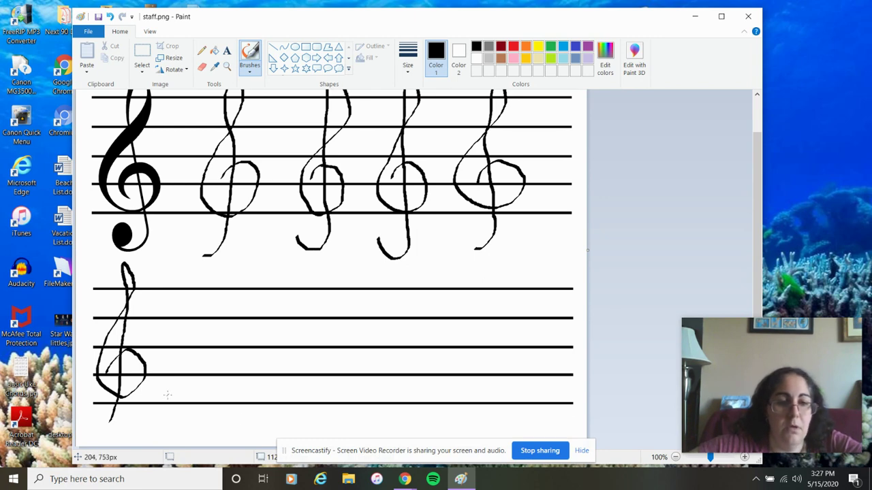
Draw the E and G notes on the lower staff's bottom two lines and letter them.
mouse_move(164, 394)
left_mouse_down()
mouse_move(155, 408)
mouse_move(175, 412)
mouse_move(188, 397)
mouse_move(167, 388)
left_mouse_up()
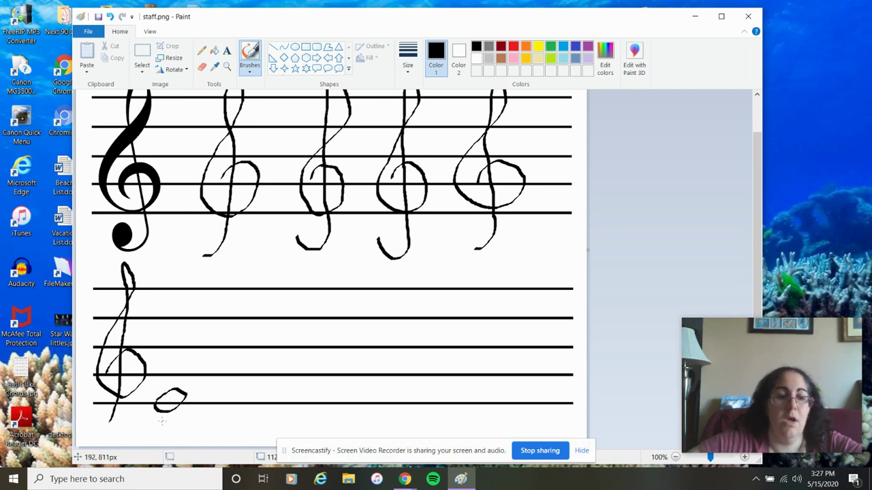
mouse_move(162, 421)
left_mouse_down()
mouse_move(163, 439)
mouse_move(170, 423)
left_mouse_up()
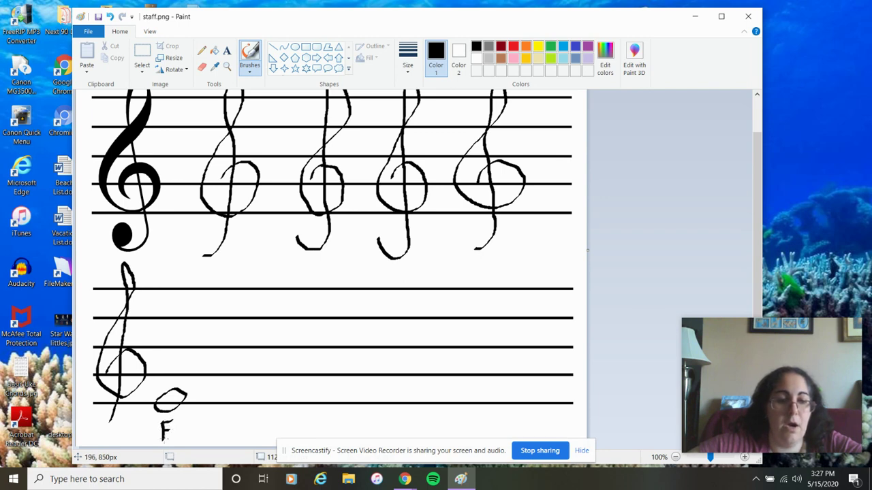
left_click_drag(162, 440, 171, 440)
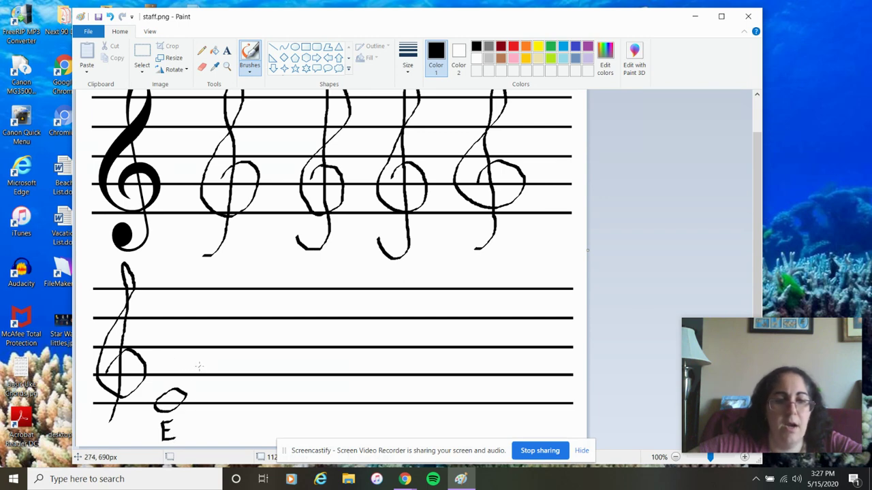
mouse_move(199, 367)
left_mouse_down()
mouse_move(190, 385)
mouse_move(209, 386)
mouse_move(217, 370)
mouse_move(191, 366)
left_mouse_up()
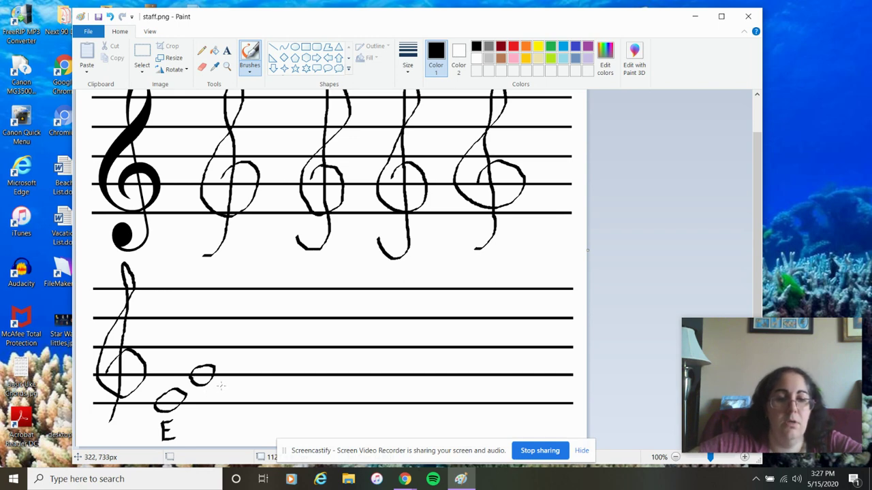
mouse_move(221, 383)
left_mouse_down()
mouse_move(207, 399)
mouse_move(229, 390)
left_mouse_up()
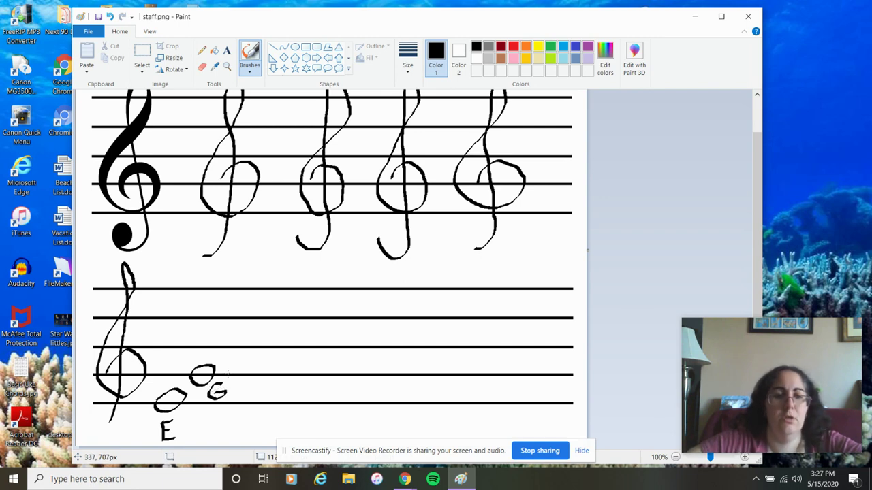
Add the B and D line notes with letters and draw the F note head on the top line.
mouse_move(235, 335)
left_mouse_down()
mouse_move(218, 354)
mouse_move(240, 356)
mouse_move(240, 341)
left_mouse_up()
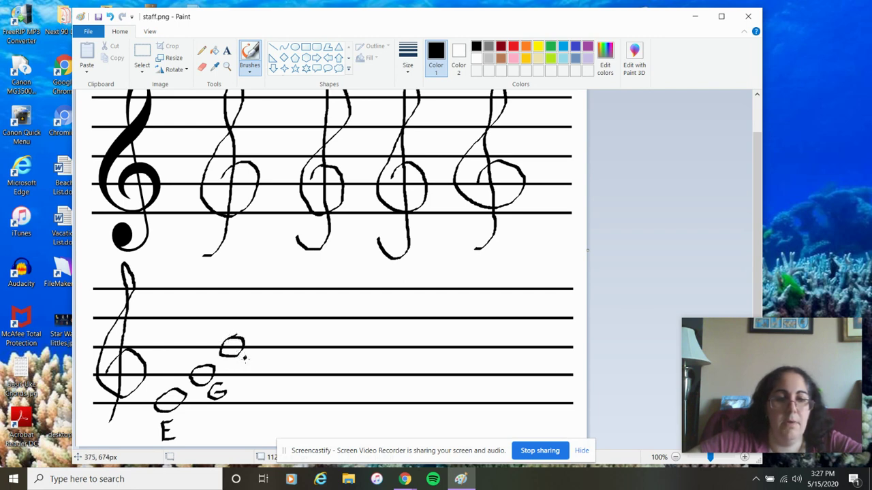
mouse_move(246, 357)
left_mouse_down()
mouse_move(246, 375)
mouse_move(256, 355)
mouse_move(246, 376)
left_mouse_up()
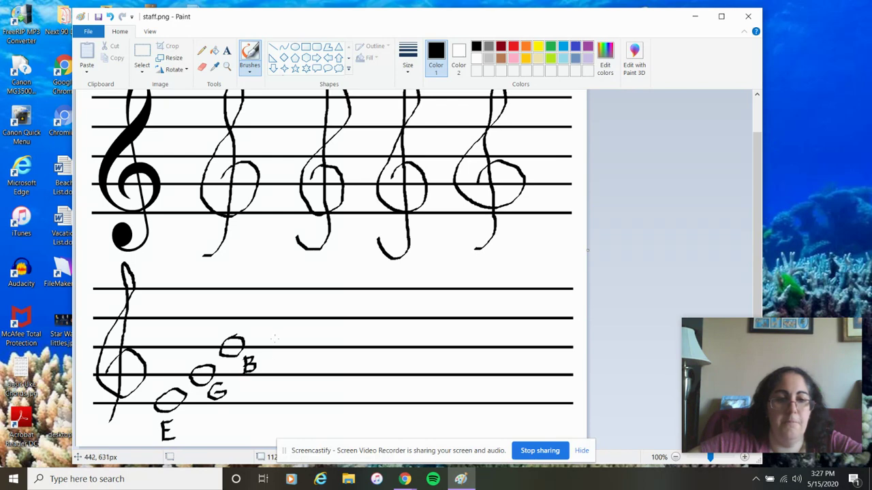
mouse_move(271, 306)
left_mouse_down()
mouse_move(250, 324)
mouse_move(266, 331)
mouse_move(271, 305)
left_mouse_up()
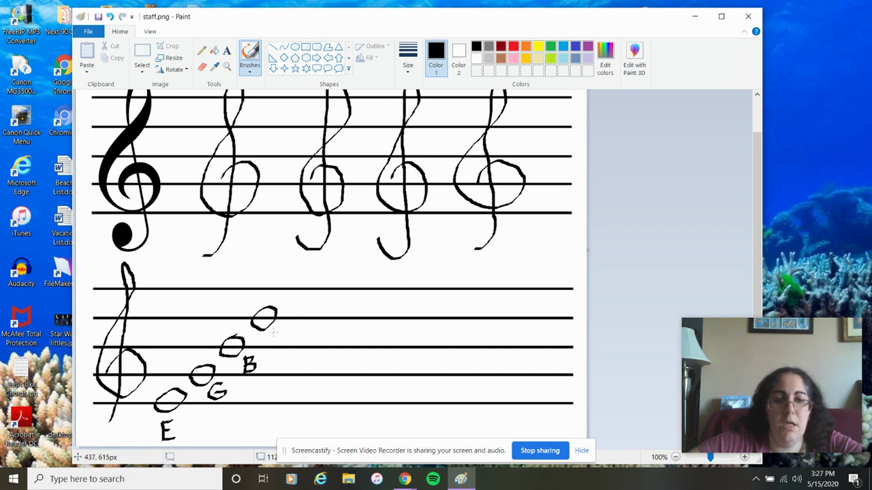
mouse_move(273, 332)
left_mouse_down()
mouse_move(273, 348)
mouse_move(272, 327)
mouse_move(284, 328)
mouse_move(286, 342)
mouse_move(273, 345)
left_mouse_up()
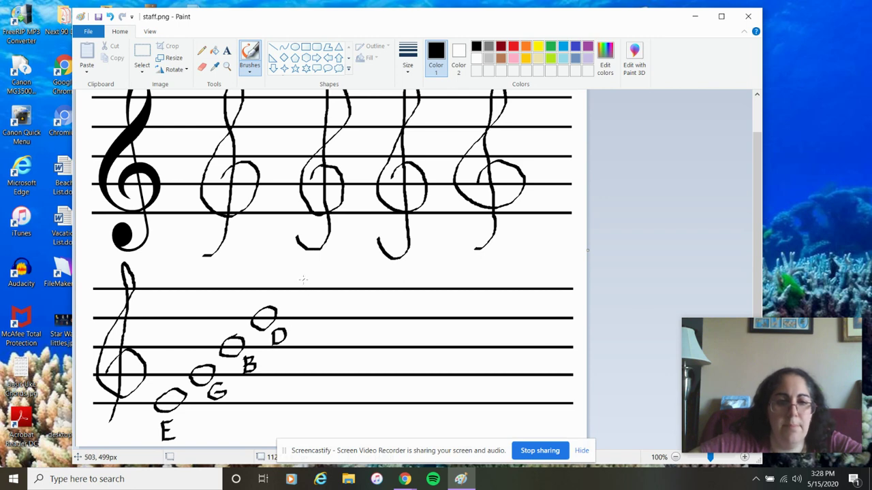
mouse_move(303, 280)
left_mouse_down()
mouse_move(289, 287)
mouse_move(311, 299)
mouse_move(312, 284)
mouse_move(300, 277)
mouse_move(305, 314)
mouse_move(321, 300)
left_mouse_up()
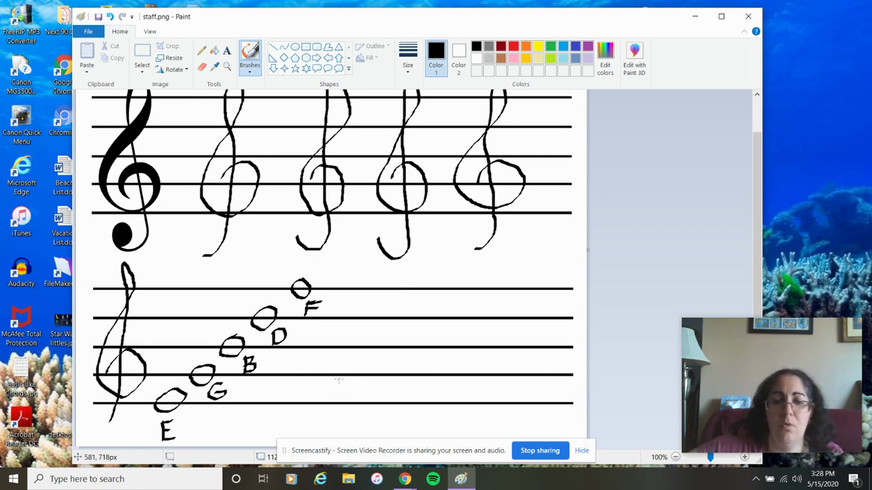
Draw ovals in the four lower-staff spaces, lettering the third-space note C and the top one E.
mouse_move(329, 381)
left_mouse_down()
mouse_move(326, 399)
mouse_move(353, 394)
mouse_move(350, 378)
mouse_move(338, 376)
mouse_move(328, 380)
mouse_move(365, 382)
mouse_move(365, 399)
mouse_move(376, 382)
mouse_move(374, 389)
left_mouse_up()
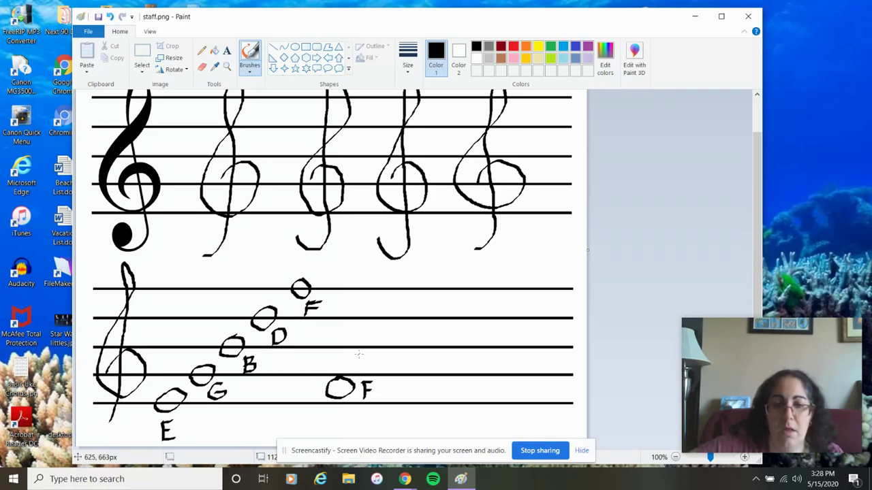
mouse_move(357, 354)
left_mouse_down()
mouse_move(350, 374)
mouse_move(371, 369)
mouse_move(371, 357)
mouse_move(357, 354)
mouse_move(383, 355)
mouse_move(389, 364)
left_mouse_up()
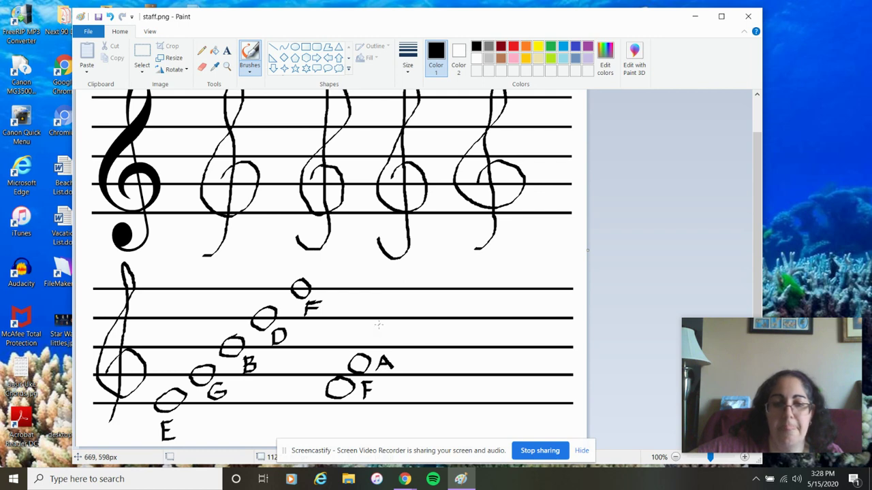
mouse_move(373, 329)
left_mouse_down()
mouse_move(368, 345)
mouse_move(391, 340)
mouse_move(393, 319)
left_mouse_up()
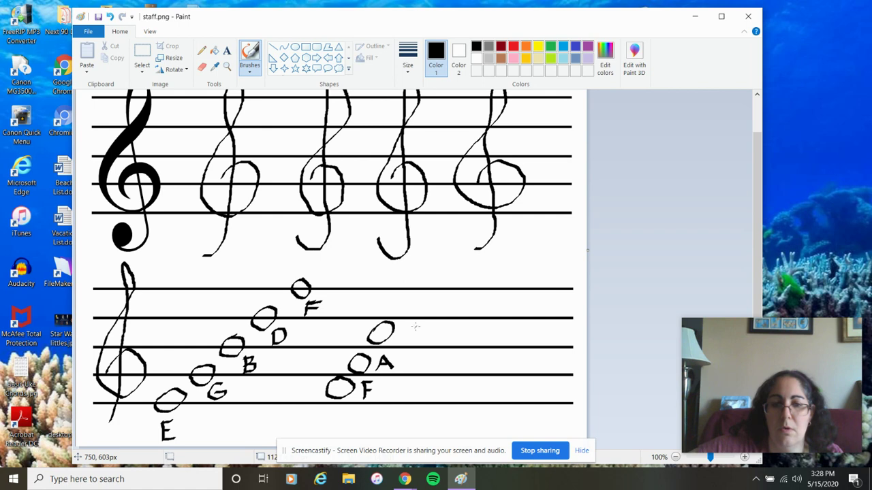
mouse_move(416, 328)
left_mouse_down()
mouse_move(401, 341)
mouse_move(422, 341)
left_mouse_up()
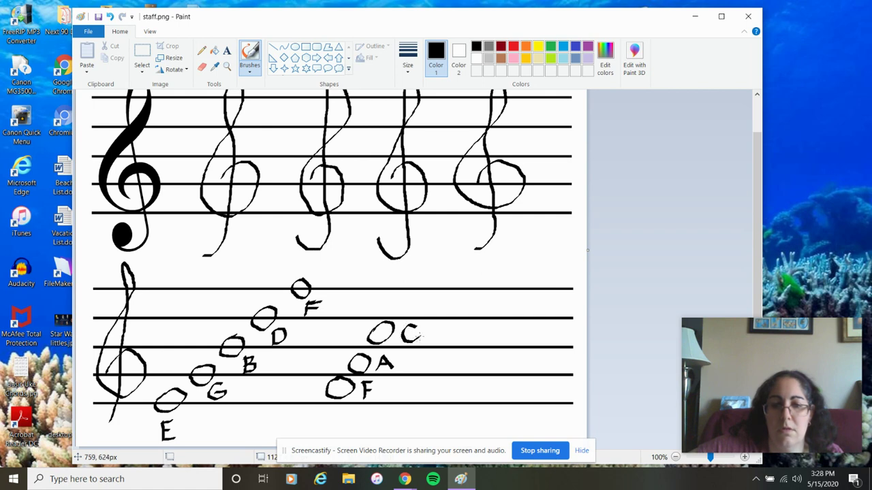
mouse_move(412, 291)
left_mouse_down()
mouse_move(396, 304)
mouse_move(405, 315)
mouse_move(427, 298)
mouse_move(414, 293)
left_mouse_up()
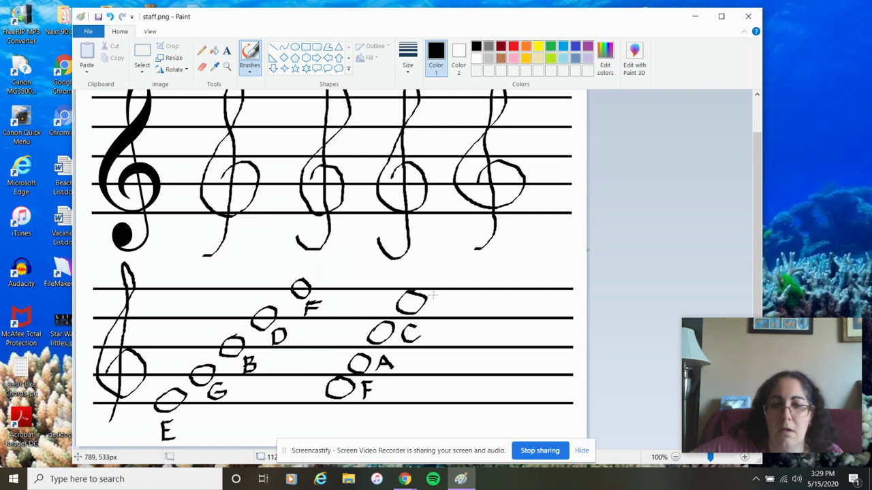
mouse_move(431, 294)
left_mouse_down()
mouse_move(430, 307)
mouse_move(430, 295)
mouse_move(448, 295)
left_mouse_up()
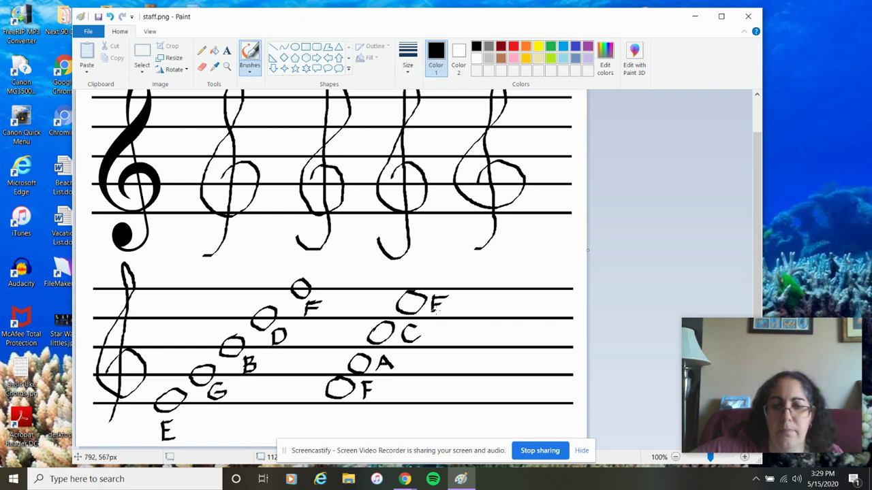
left_click_drag(432, 311, 447, 311)
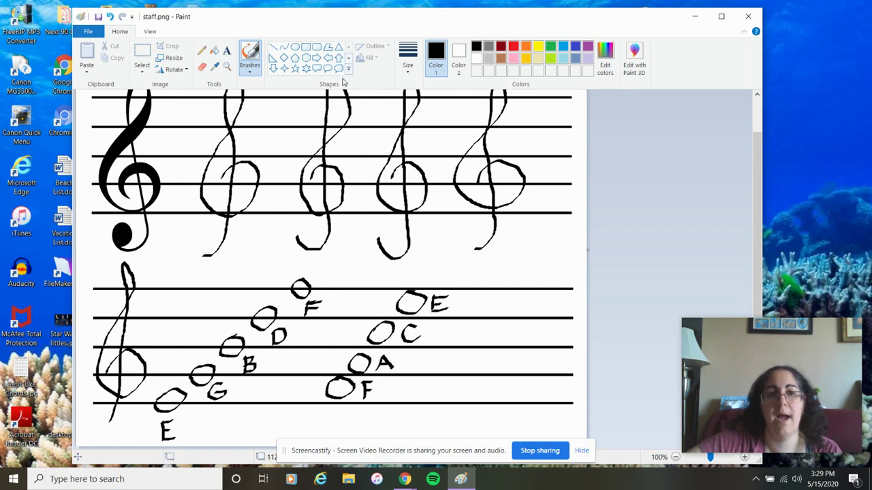
Bucket-fill the E, F, G, A, B, C, D, E and F note heads black.
left_click(214, 52)
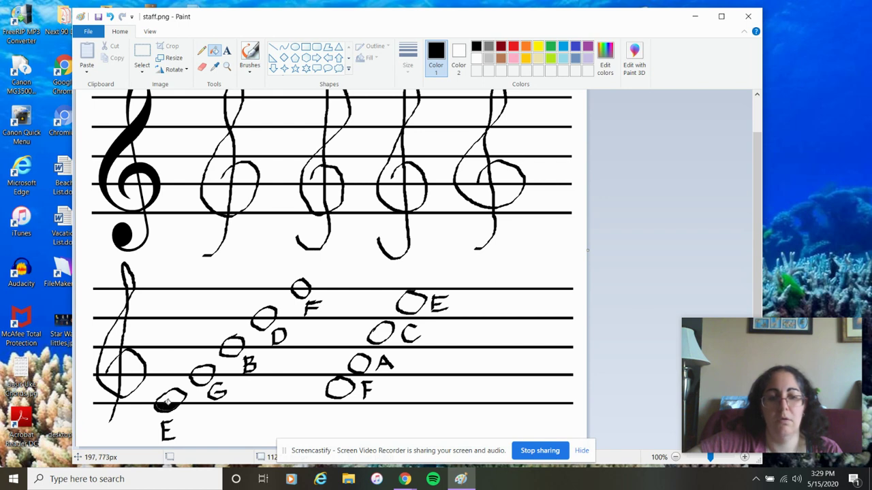
left_click(174, 398)
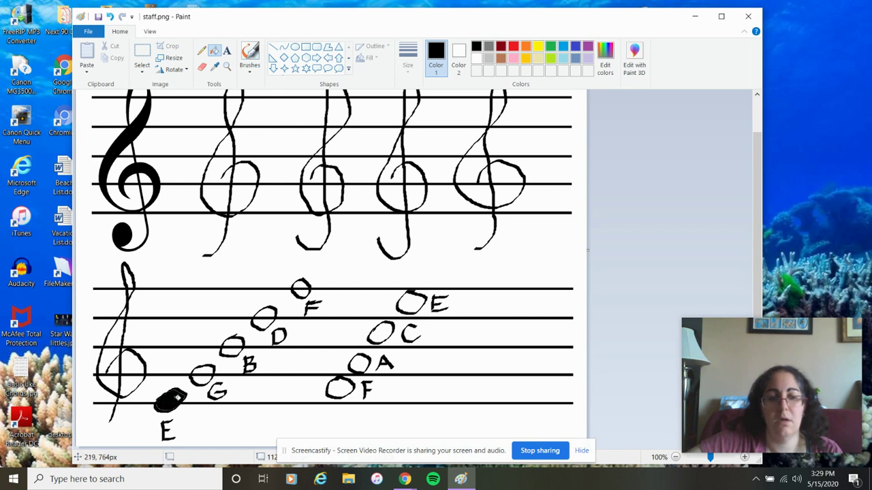
left_click(342, 388)
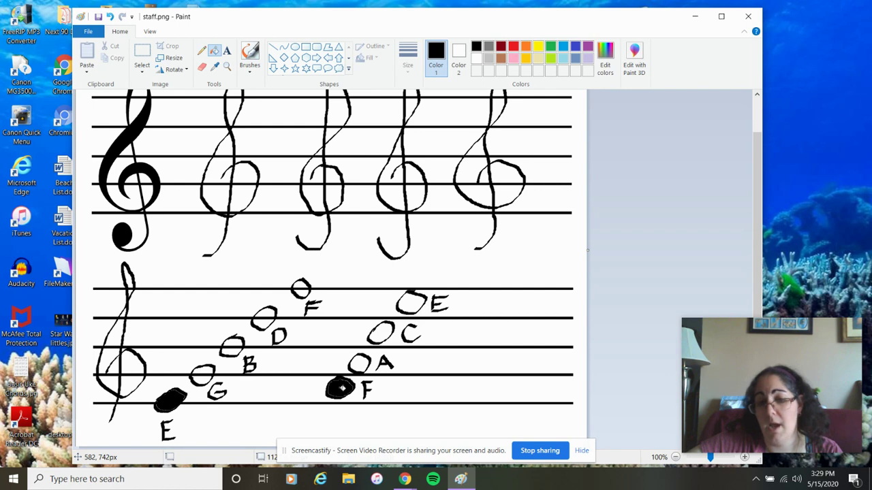
left_click(203, 374)
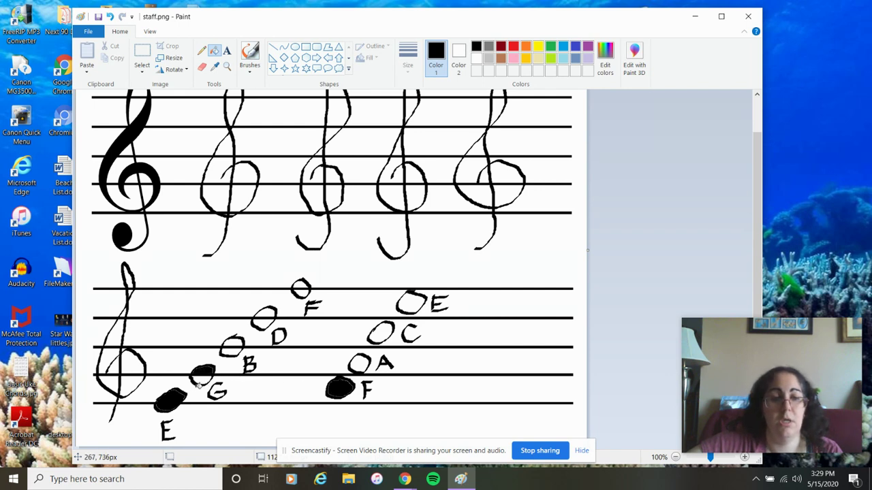
left_click(359, 361)
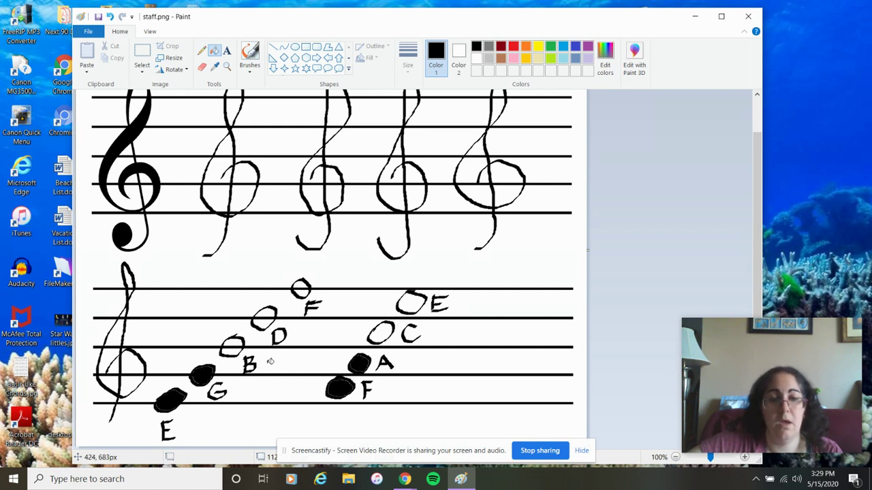
left_click(234, 350)
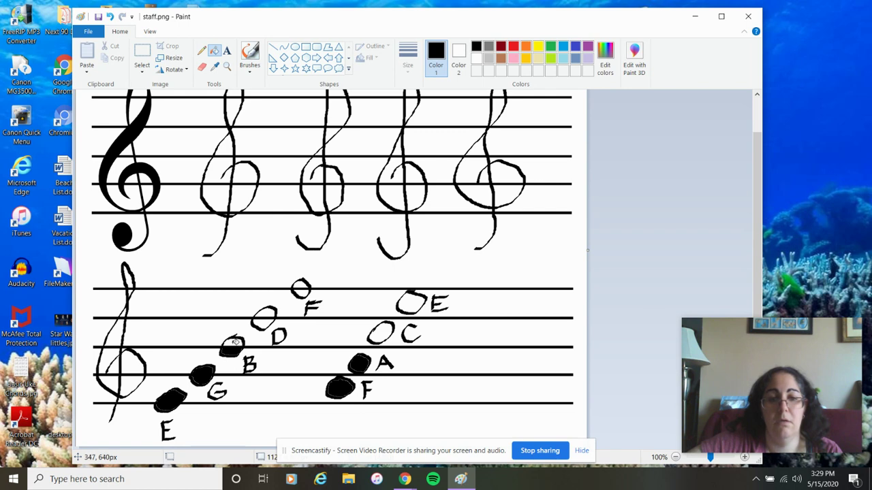
left_click(379, 335)
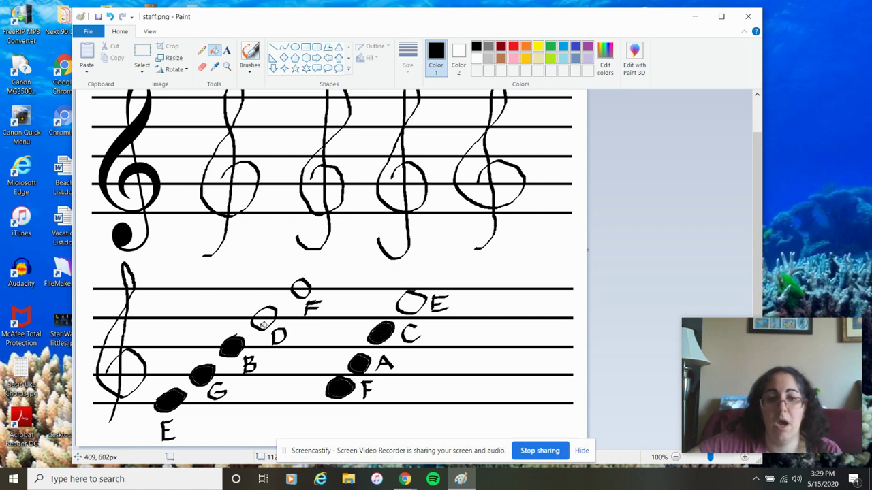
left_click(265, 319)
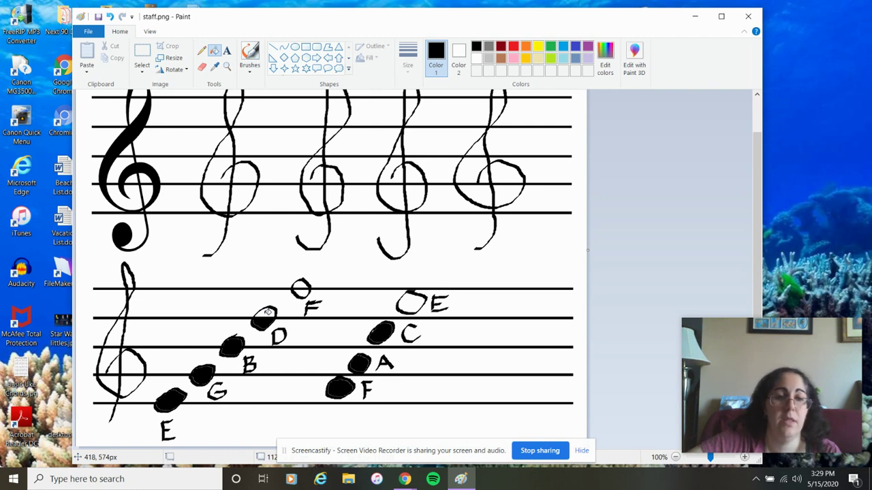
left_click(405, 303)
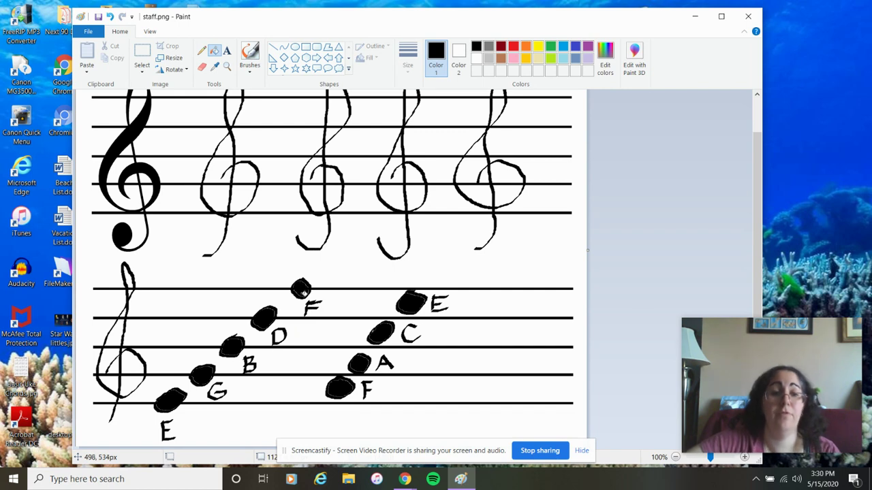
left_click(301, 290)
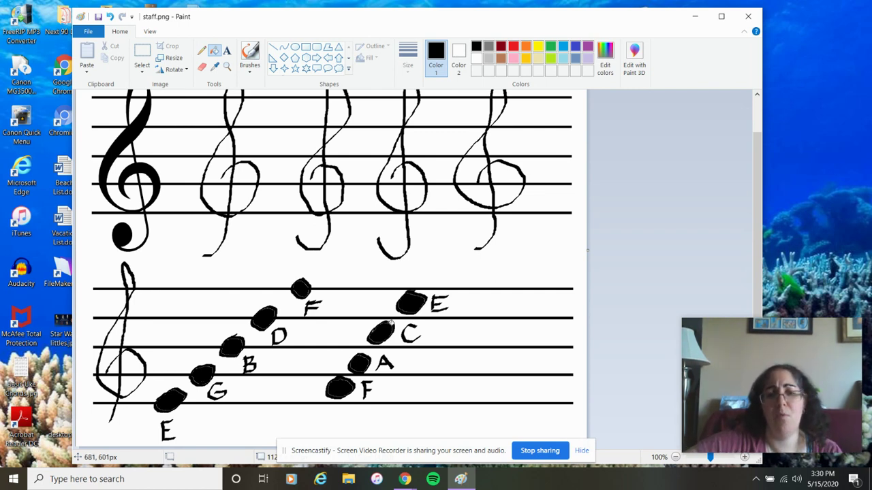
Back on the brush, letter G beside the top open note and draw an oval under the bottom line.
left_click(250, 62)
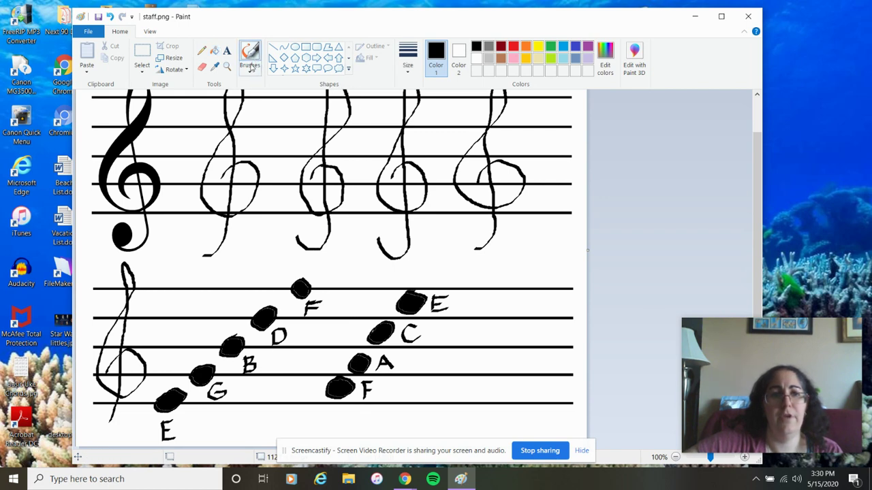
left_click(250, 68)
left_click(366, 146)
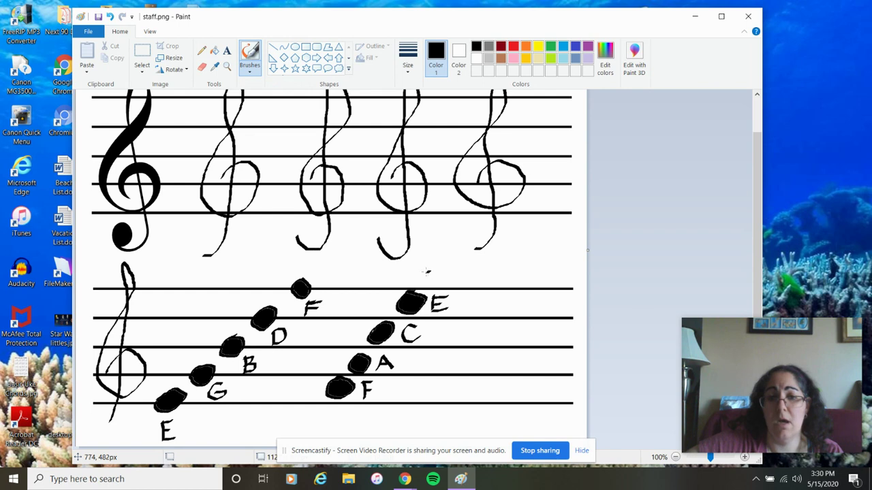
mouse_move(429, 270)
left_mouse_down()
mouse_move(416, 281)
mouse_move(439, 287)
mouse_move(441, 269)
mouse_move(429, 268)
left_mouse_up()
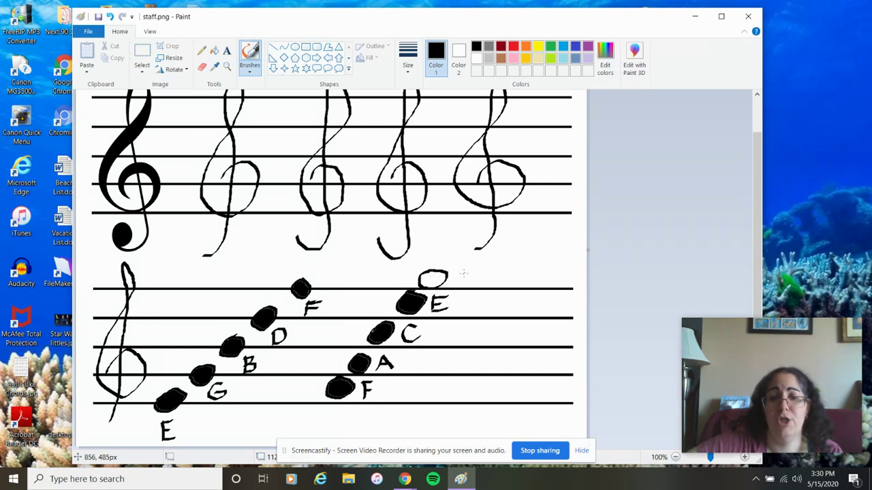
mouse_move(463, 273)
left_mouse_down()
mouse_move(451, 275)
mouse_move(458, 289)
mouse_move(471, 283)
mouse_move(460, 278)
left_mouse_up()
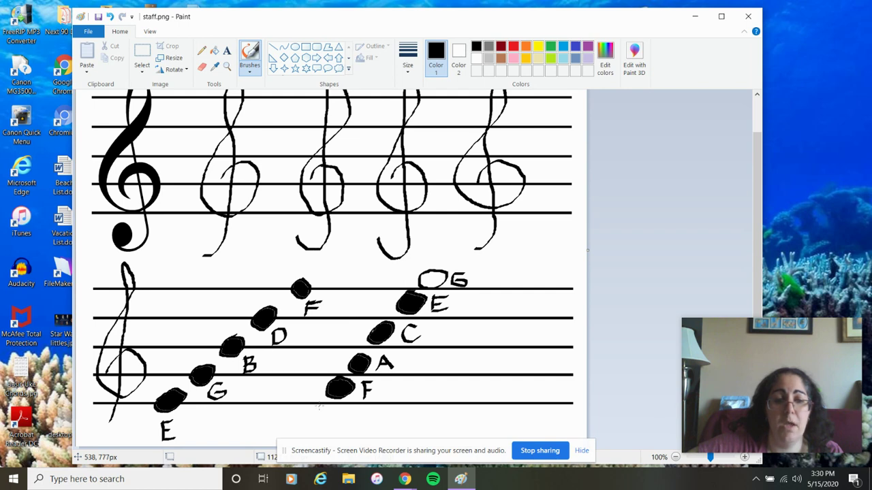
mouse_move(319, 406)
left_mouse_down()
mouse_move(310, 414)
mouse_move(331, 421)
mouse_move(336, 411)
mouse_move(322, 401)
left_mouse_up()
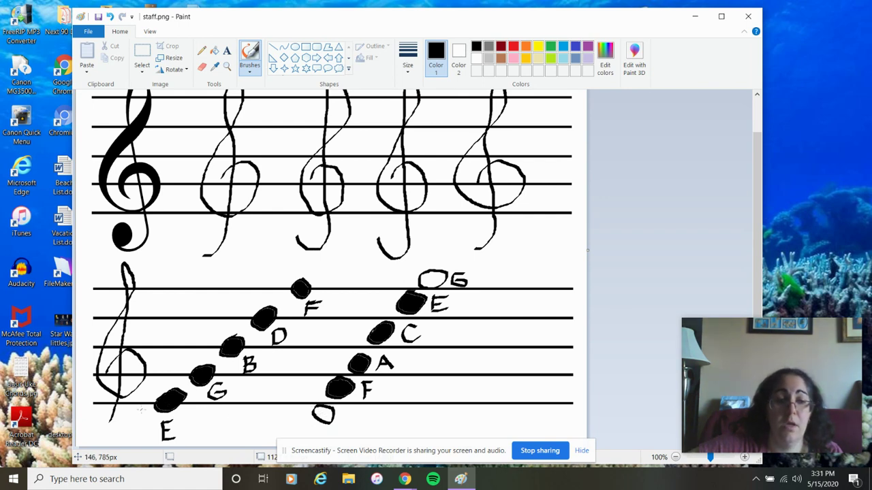
Draw another open note, label the low note D, and add a ledger-line middle C labelled C.
mouse_move(137, 406)
left_mouse_down()
mouse_move(124, 409)
mouse_move(134, 421)
mouse_move(146, 414)
mouse_move(134, 402)
left_mouse_up()
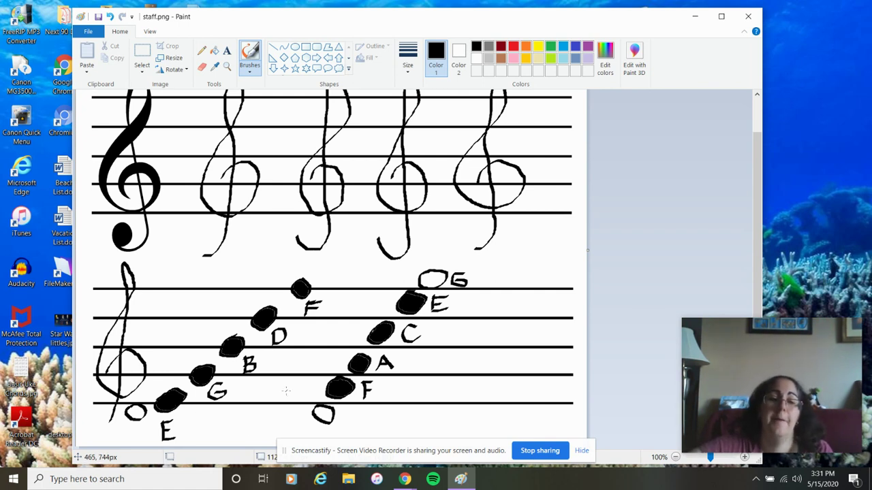
left_click_drag(343, 413, 347, 429)
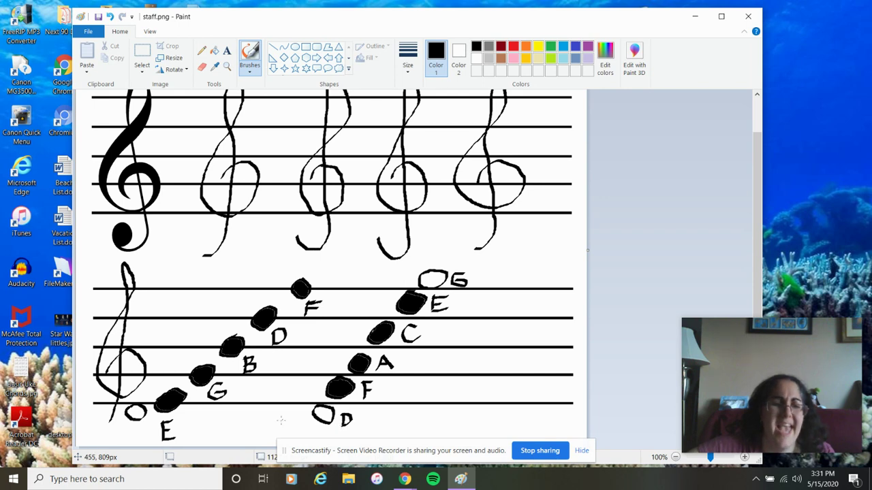
mouse_move(282, 424)
left_mouse_down()
mouse_move(308, 420)
mouse_move(297, 413)
mouse_move(289, 426)
mouse_move(300, 431)
mouse_move(308, 423)
mouse_move(300, 410)
mouse_move(308, 421)
left_mouse_up()
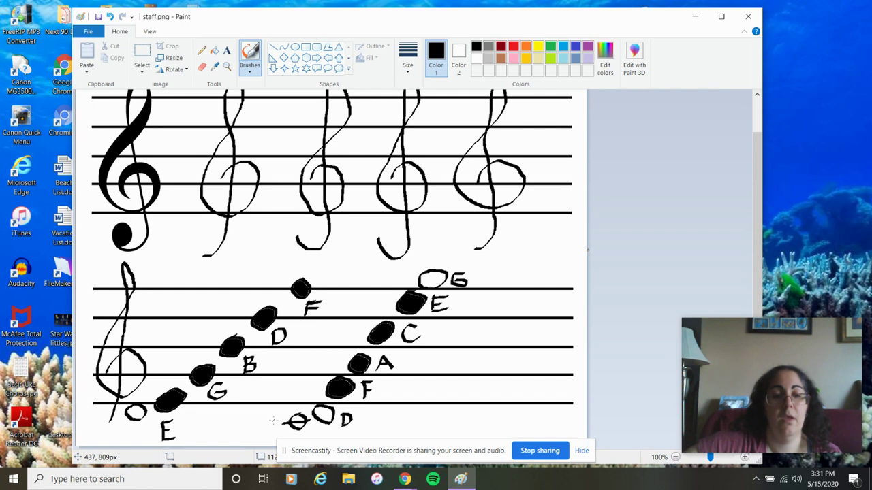
mouse_move(270, 420)
left_mouse_down()
mouse_move(264, 437)
mouse_move(278, 438)
left_mouse_up()
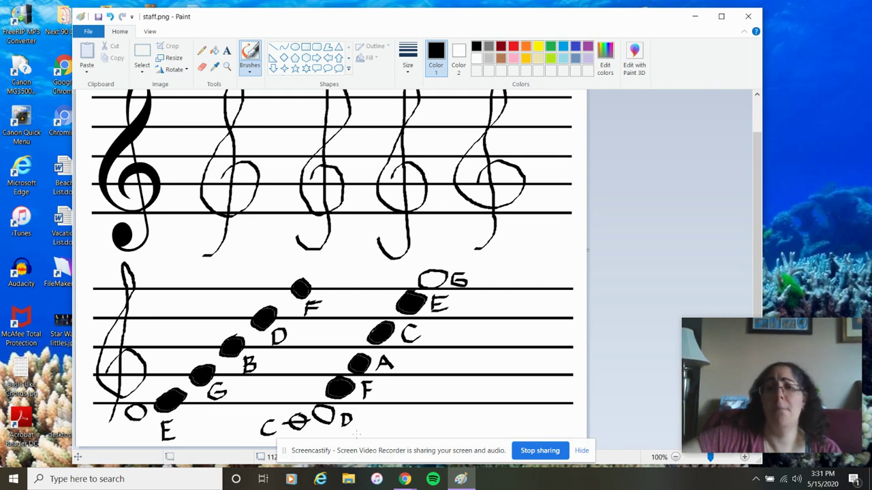
Minimize Paint, scroll through the C Major Boomwhackers page in Chrome, then return to Paint.
left_click(694, 19)
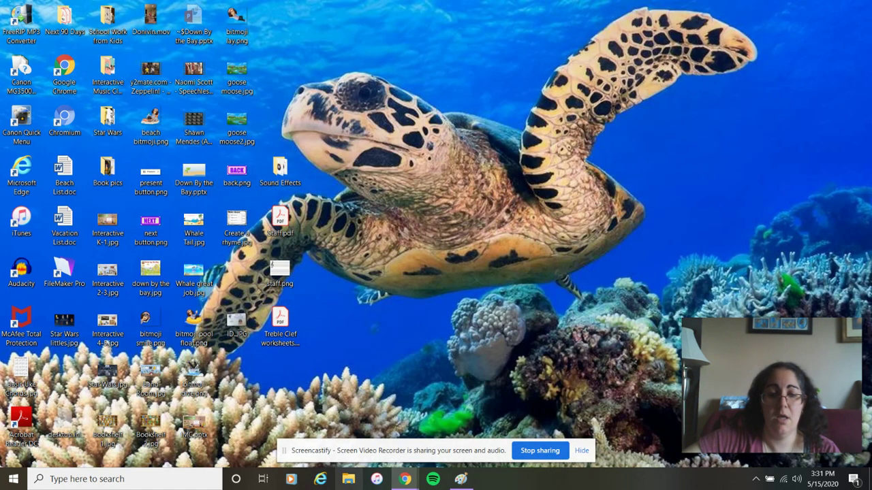
mouse_move(405, 479)
left_click(235, 429)
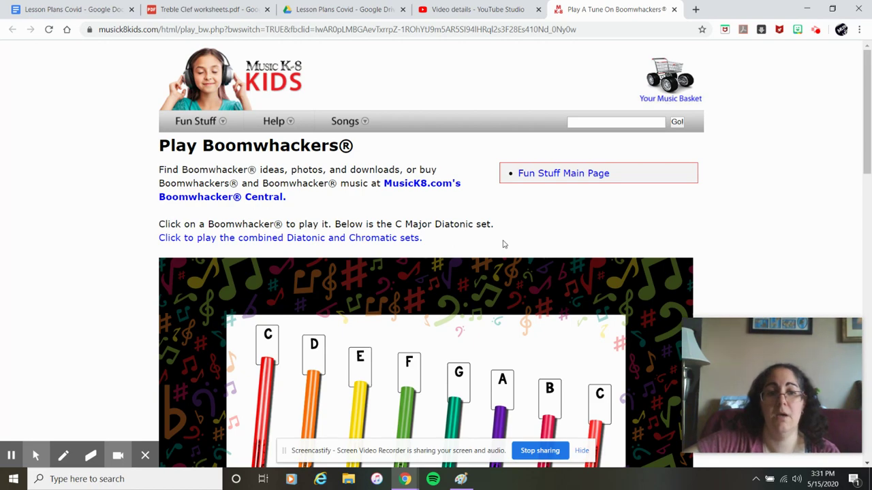
scroll(424, 311, "down", 2)
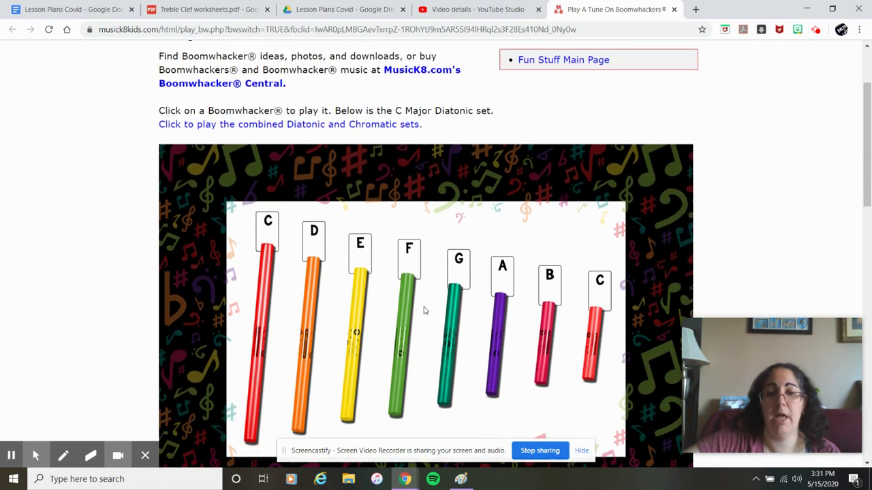
left_click(806, 9)
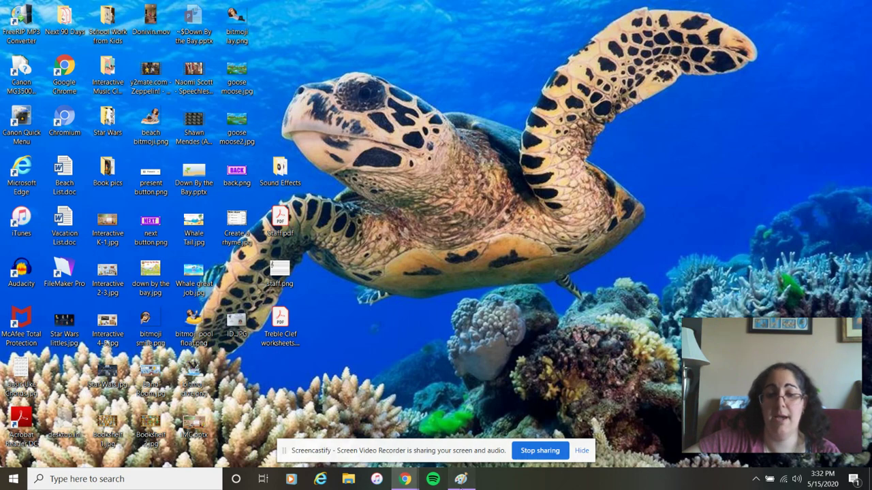
left_click(461, 479)
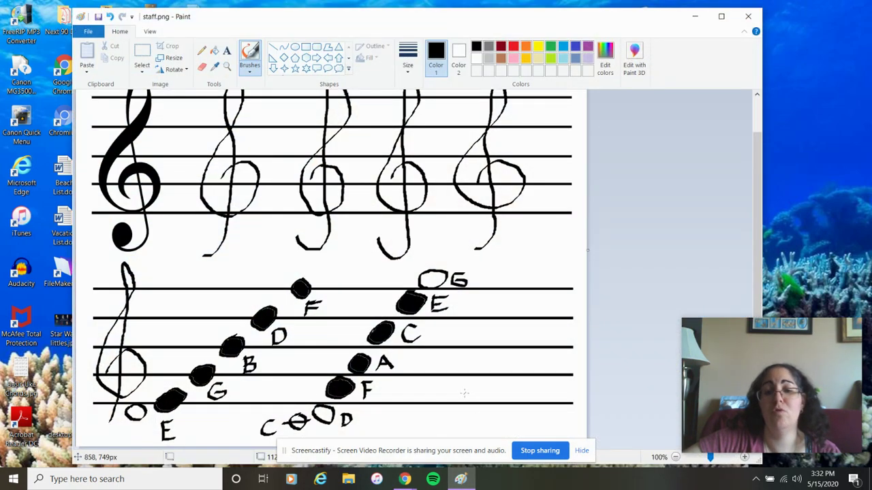
Draw open notes on the bottom and second lines, letter them E, G, G, then minimize Paint.
mouse_move(464, 393)
left_mouse_down()
mouse_move(452, 411)
mouse_move(470, 408)
mouse_move(464, 393)
left_mouse_up()
mouse_move(500, 365)
left_mouse_down()
mouse_move(486, 375)
mouse_move(492, 384)
mouse_move(511, 370)
mouse_move(503, 364)
mouse_move(524, 385)
mouse_move(545, 368)
mouse_move(529, 359)
mouse_move(520, 372)
left_mouse_up()
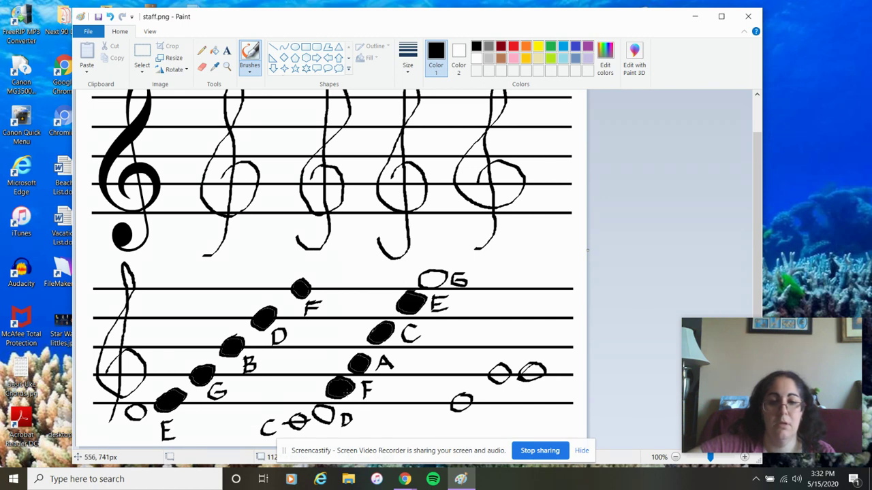
mouse_move(449, 419)
left_mouse_down()
mouse_move(450, 433)
mouse_move(472, 416)
left_mouse_up()
left_click_drag(451, 425, 473, 433)
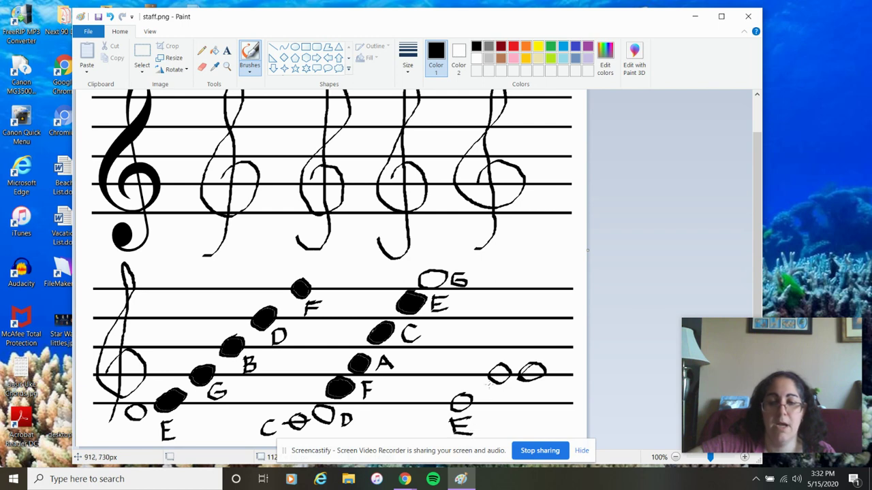
mouse_move(489, 386)
left_mouse_down()
mouse_move(482, 399)
mouse_move(503, 395)
mouse_move(490, 400)
left_mouse_up()
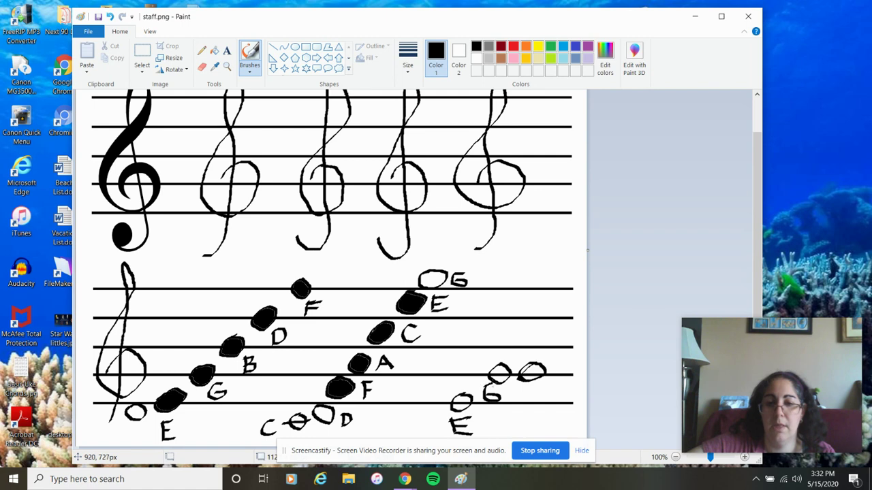
mouse_move(528, 386)
left_mouse_down()
mouse_move(521, 403)
mouse_move(538, 394)
mouse_move(531, 395)
left_mouse_up()
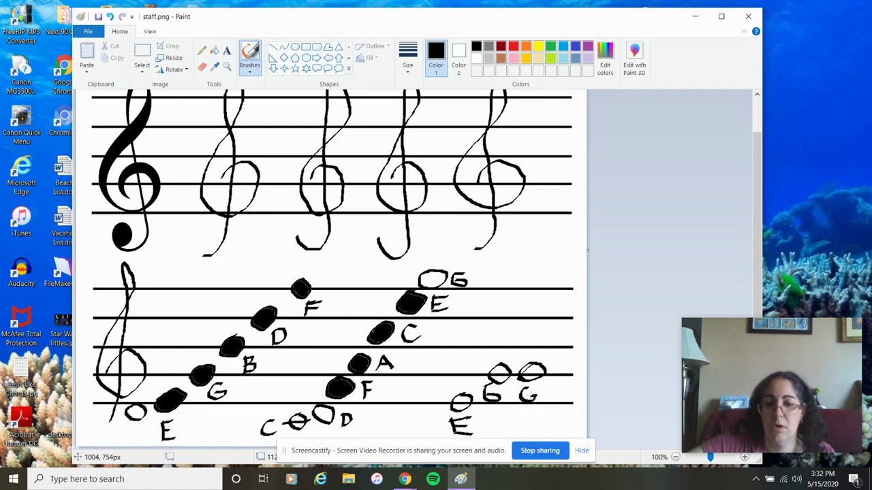
left_click(695, 21)
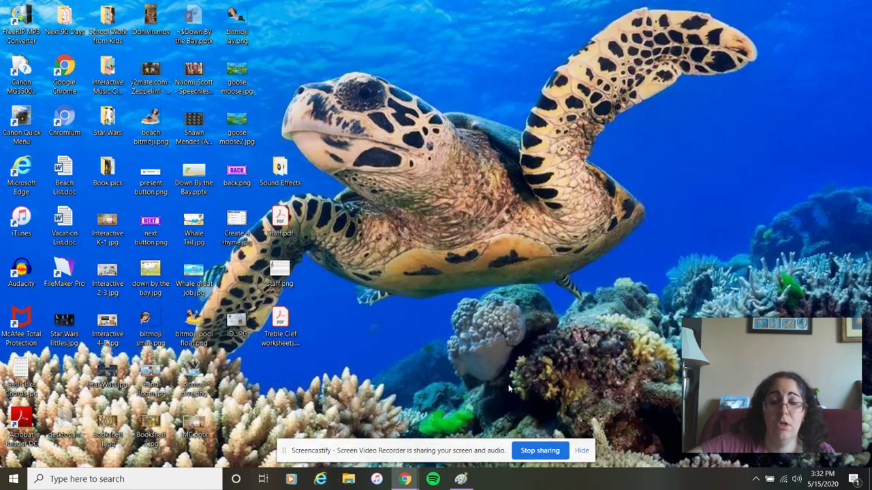
Switch to the Chrome Boomwhackers window and play the E, G, G tubes to sound EGG.
left_click(403, 479)
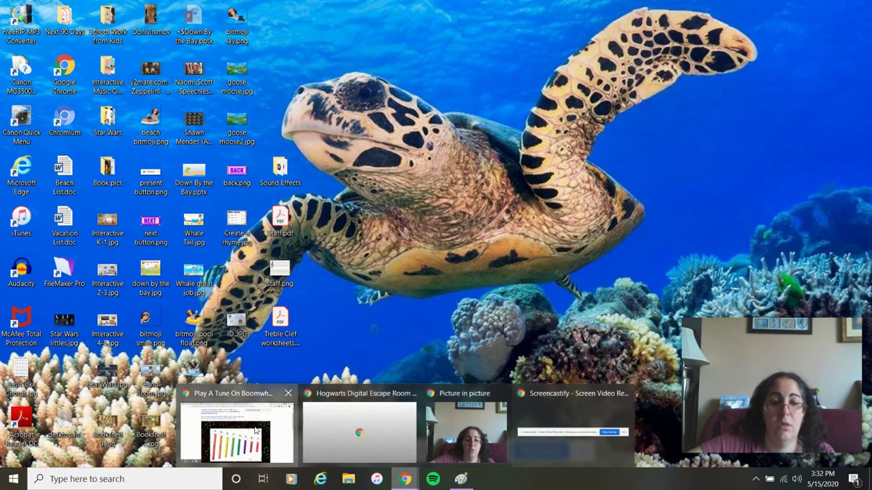
left_click(233, 429)
left_click(361, 299)
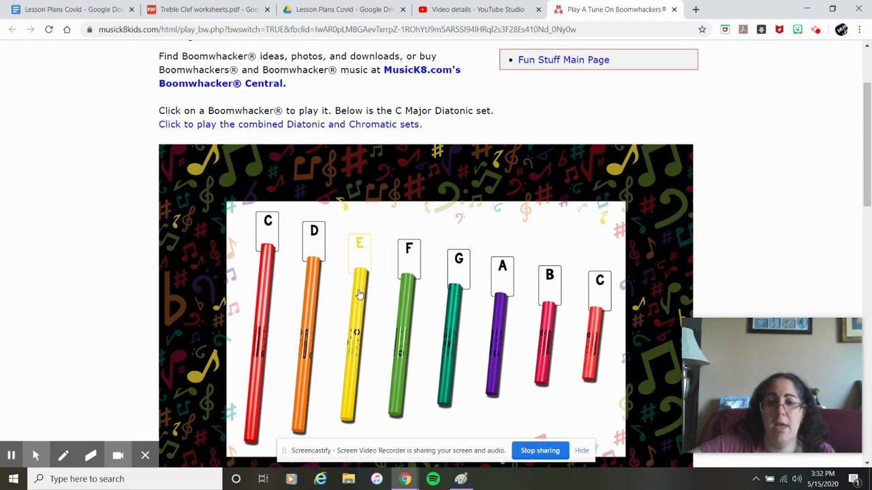
left_click(451, 314)
left_click(451, 315)
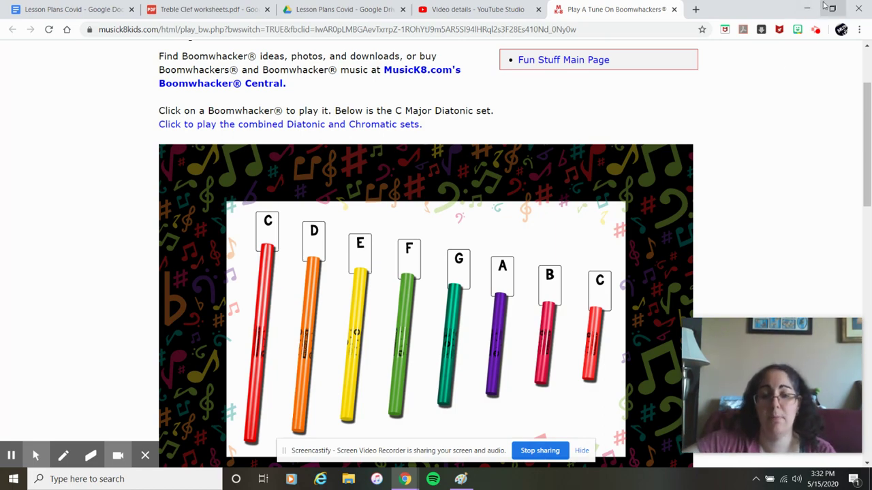
left_click(461, 479)
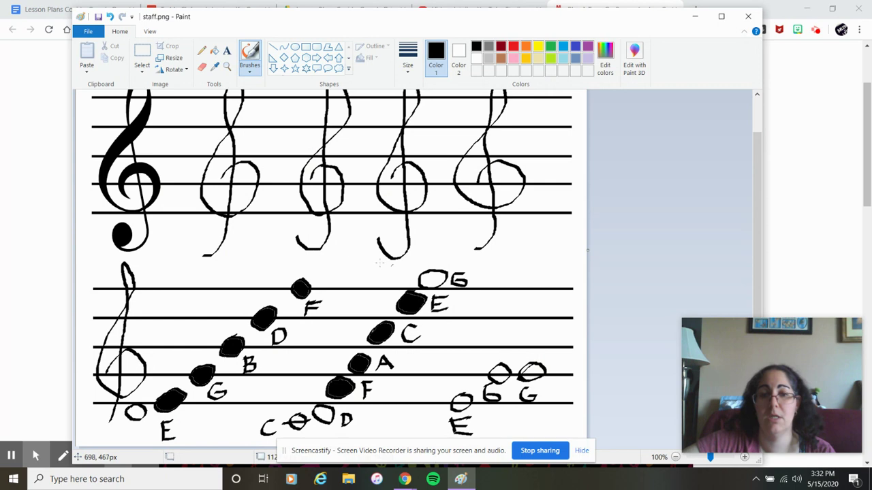